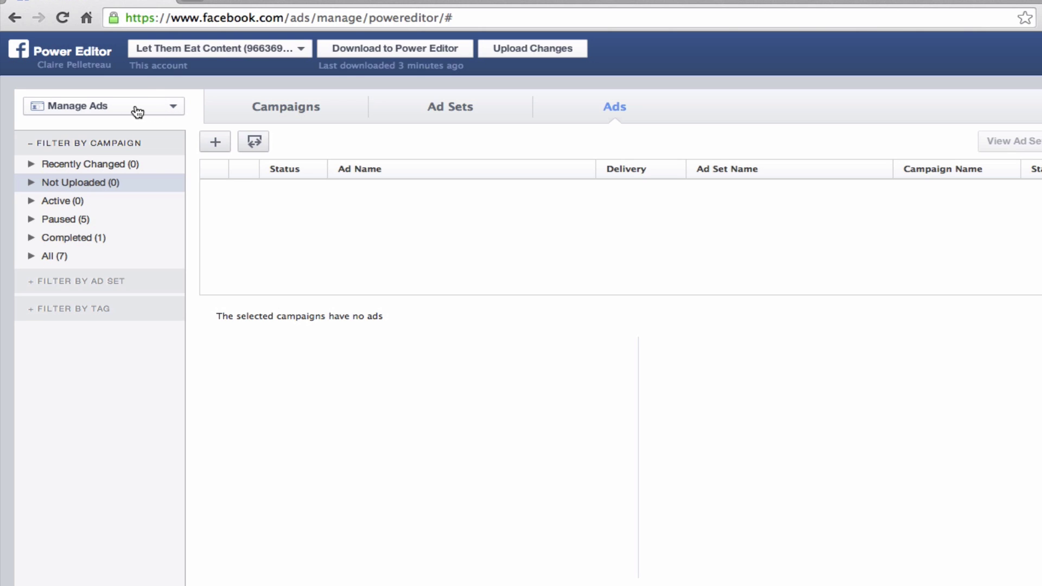
# Start a new Data File Custom Audience in the account's Audiences section
pyautogui.click(166, 112)
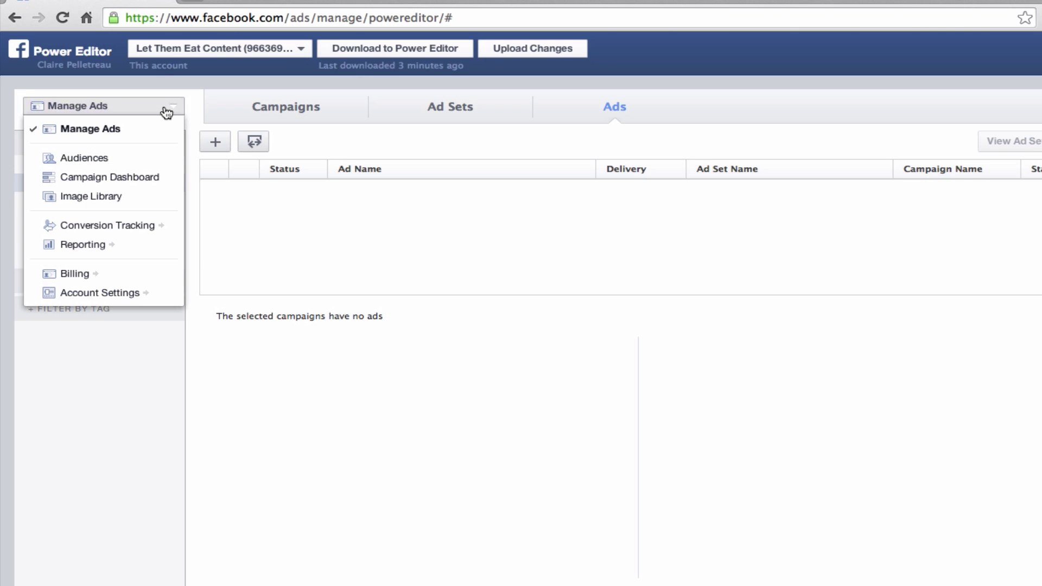
pyautogui.click(128, 161)
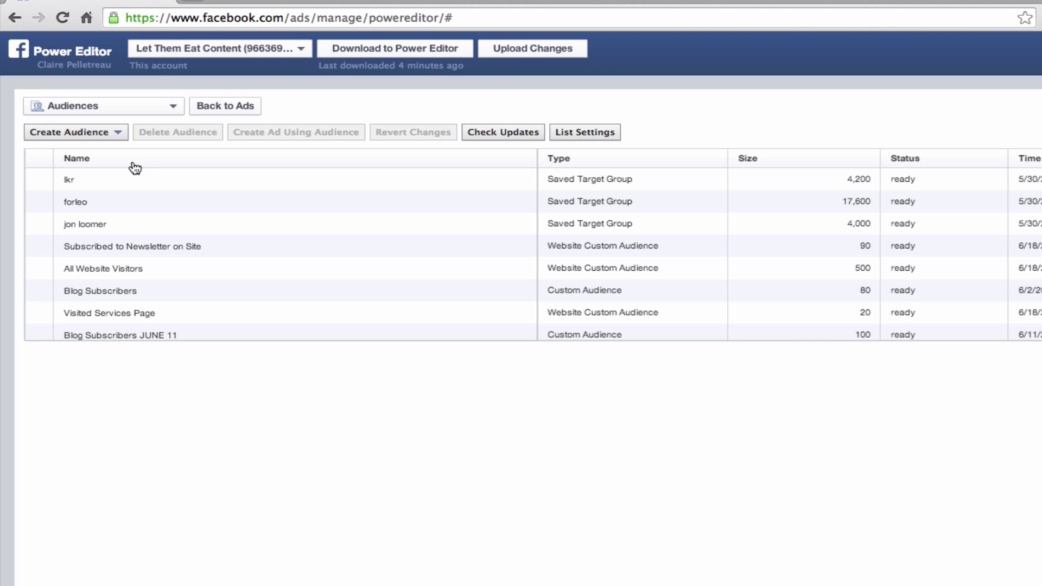
pyautogui.click(109, 136)
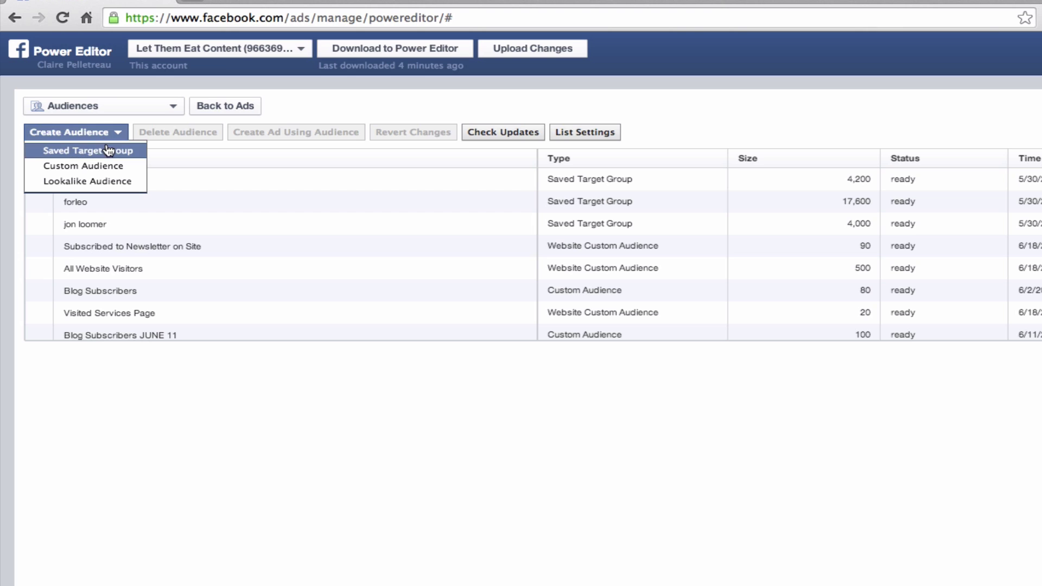
pyautogui.click(111, 172)
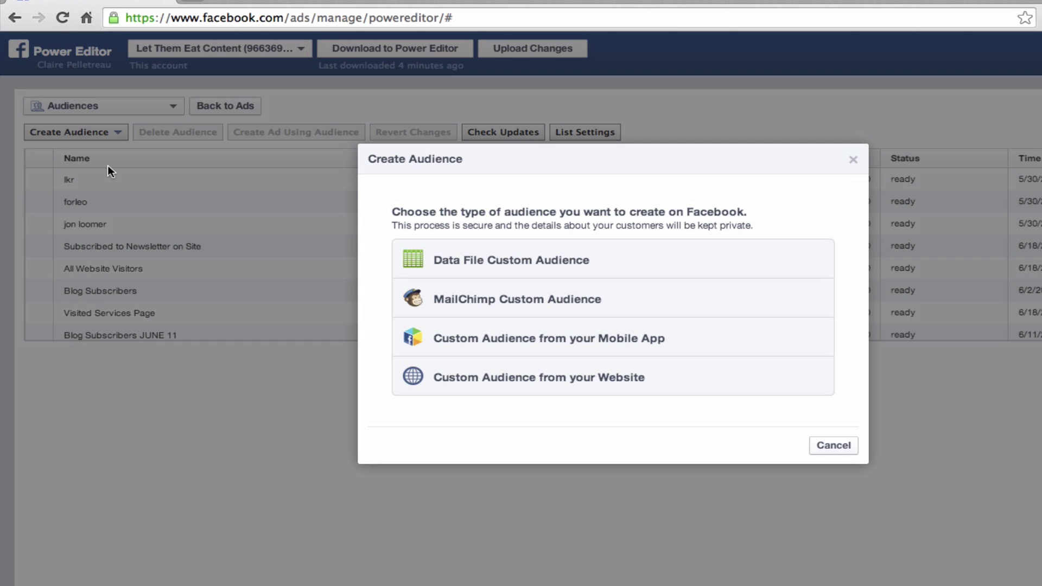
pyautogui.click(418, 266)
# Name the audience "My List June 2014" and set its data type to Emails
pyautogui.click(535, 272)
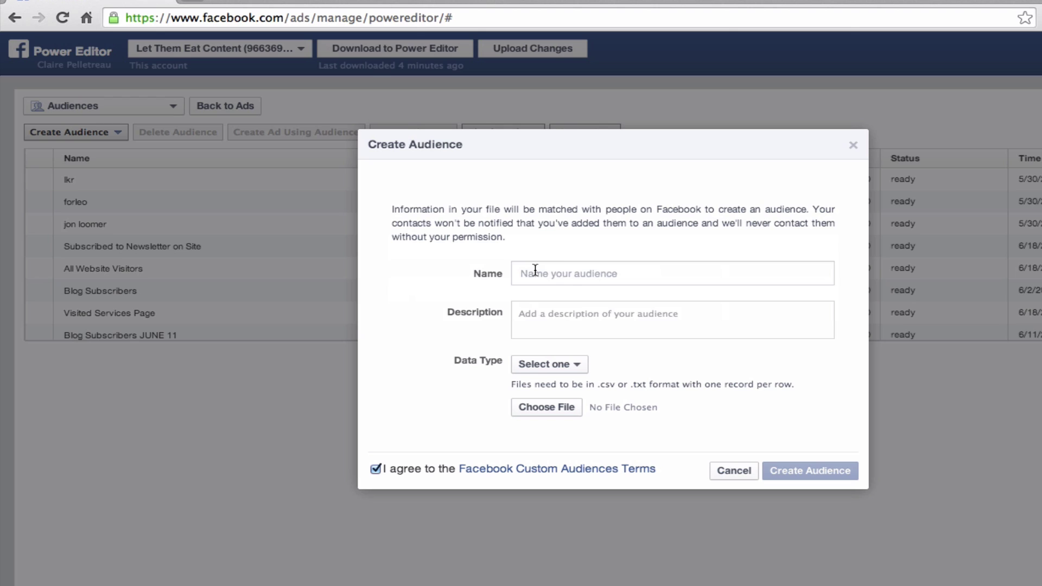
pyautogui.write('My List June 2014')
pyautogui.click(514, 321)
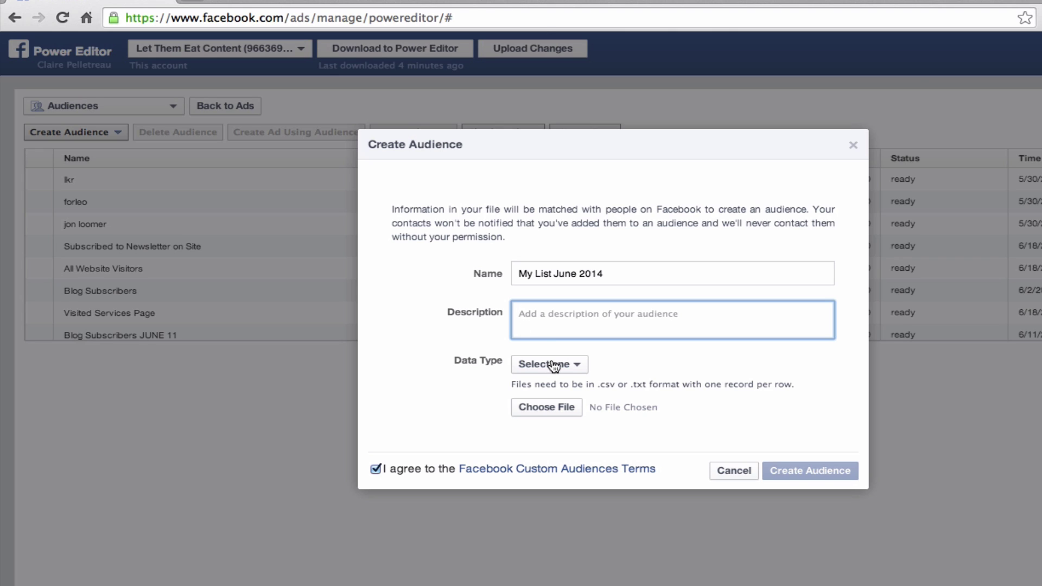
pyautogui.click(568, 371)
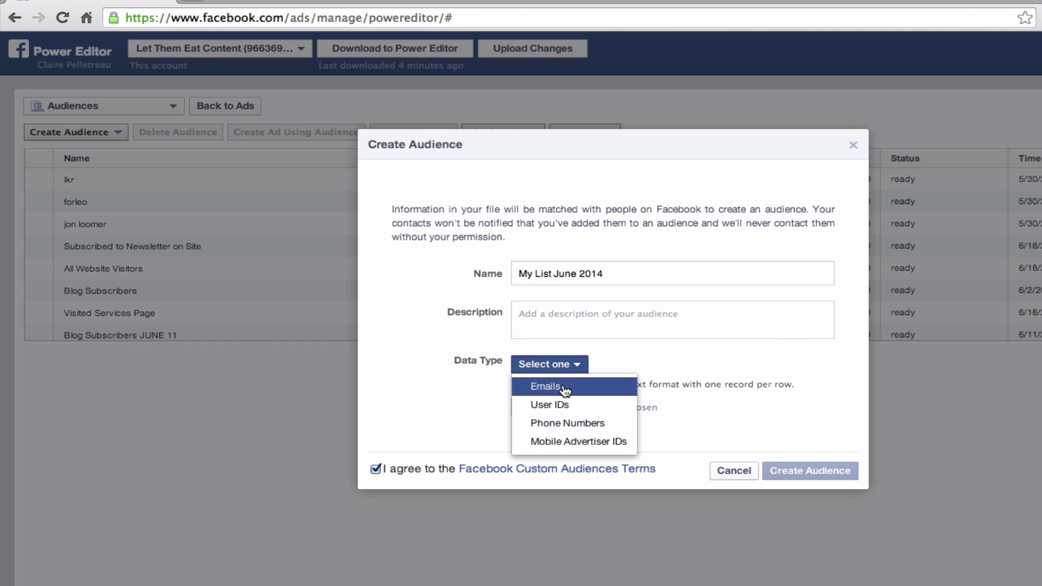
pyautogui.click(543, 387)
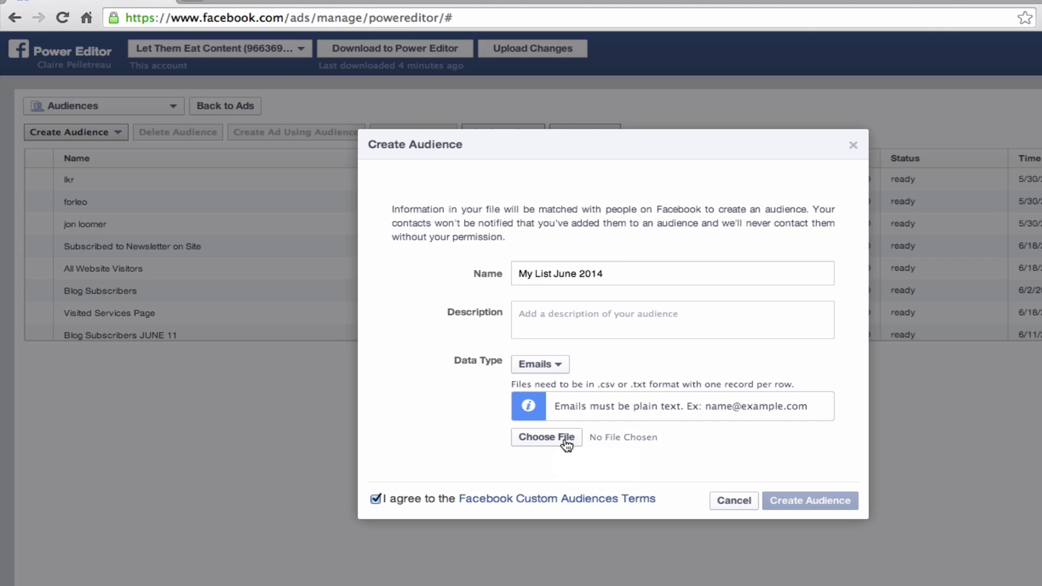
# Choose my-list-june2014.csv from the Desktop as the data file and create the audience
pyautogui.click(566, 443)
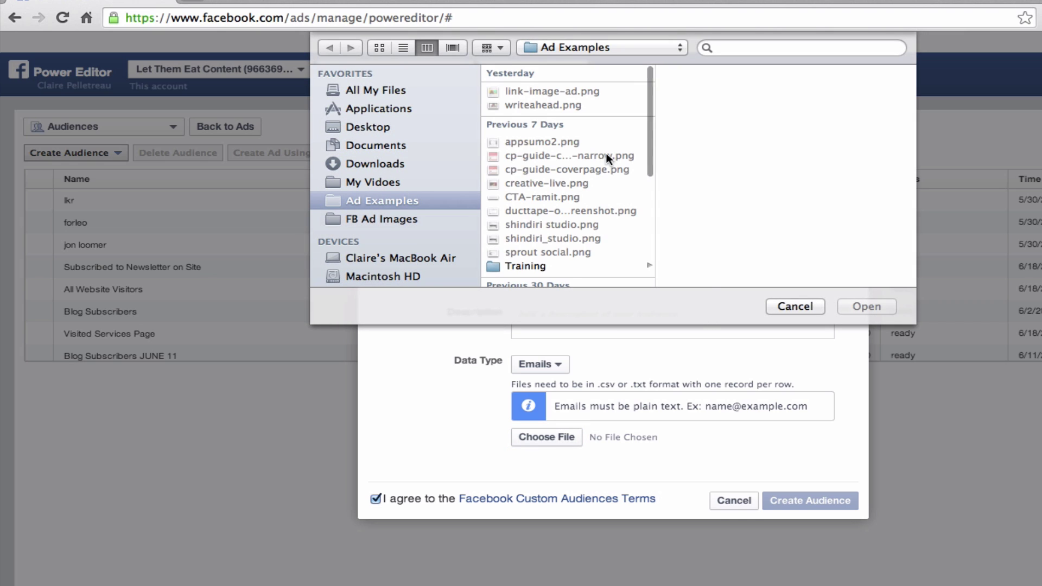
pyautogui.click(361, 127)
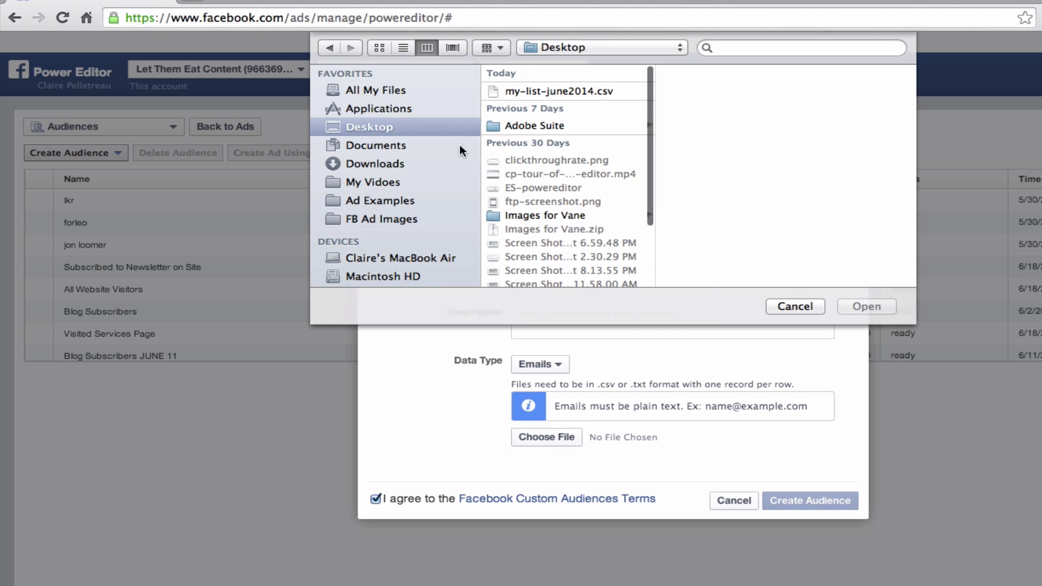
pyautogui.click(589, 92)
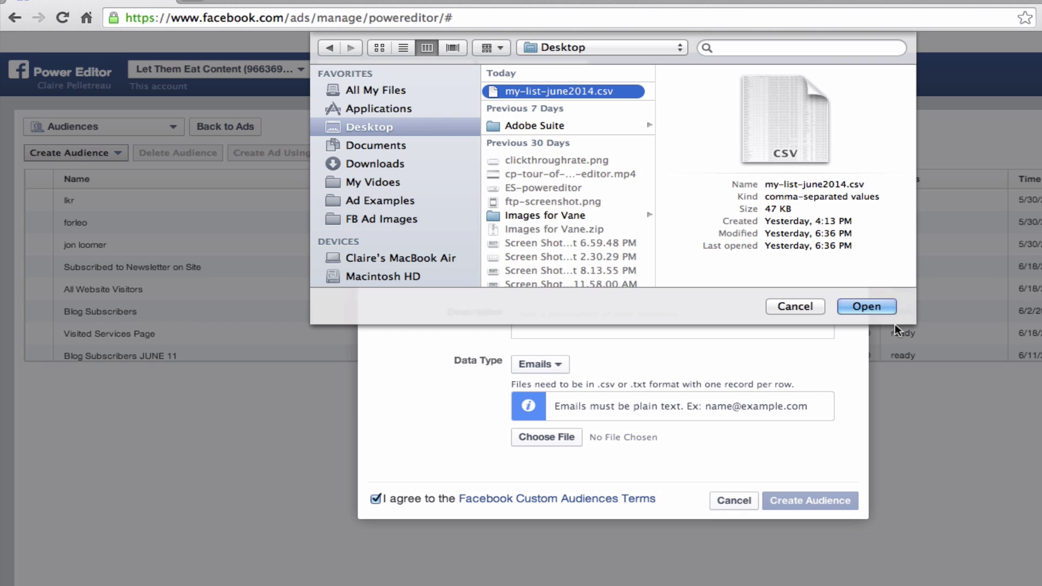
pyautogui.click(882, 308)
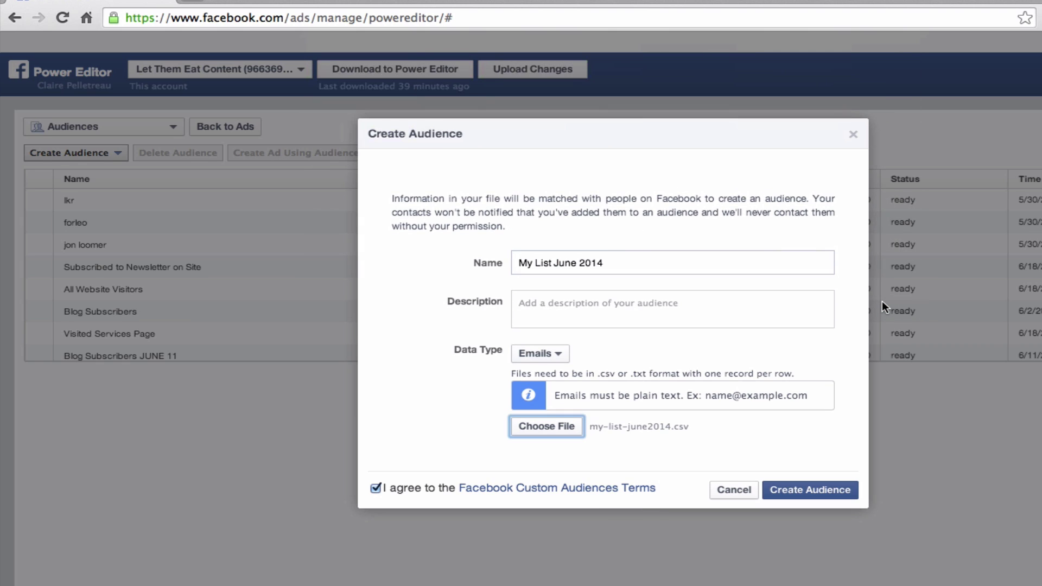
pyautogui.click(816, 494)
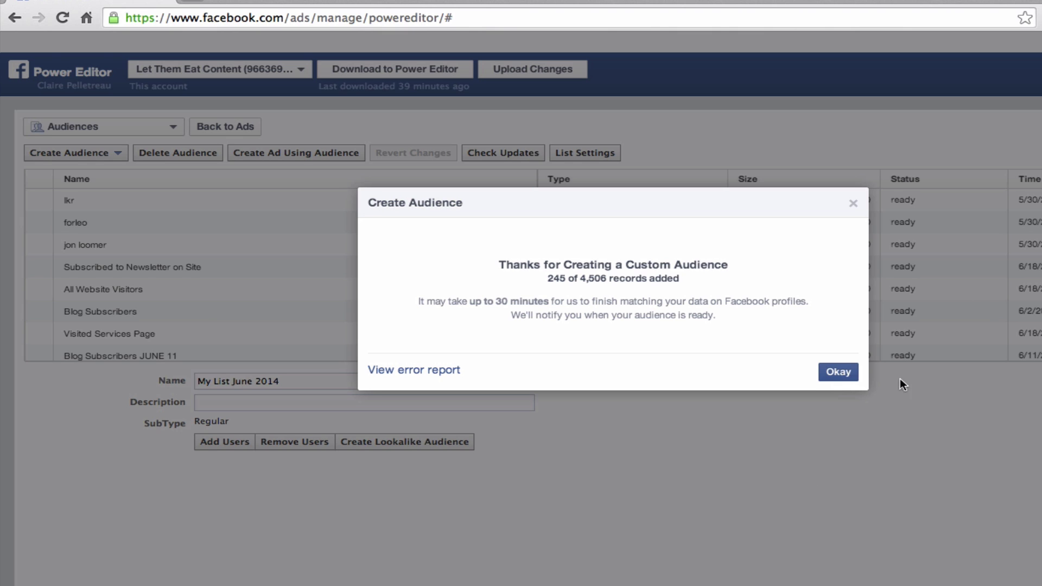
pyautogui.click(838, 372)
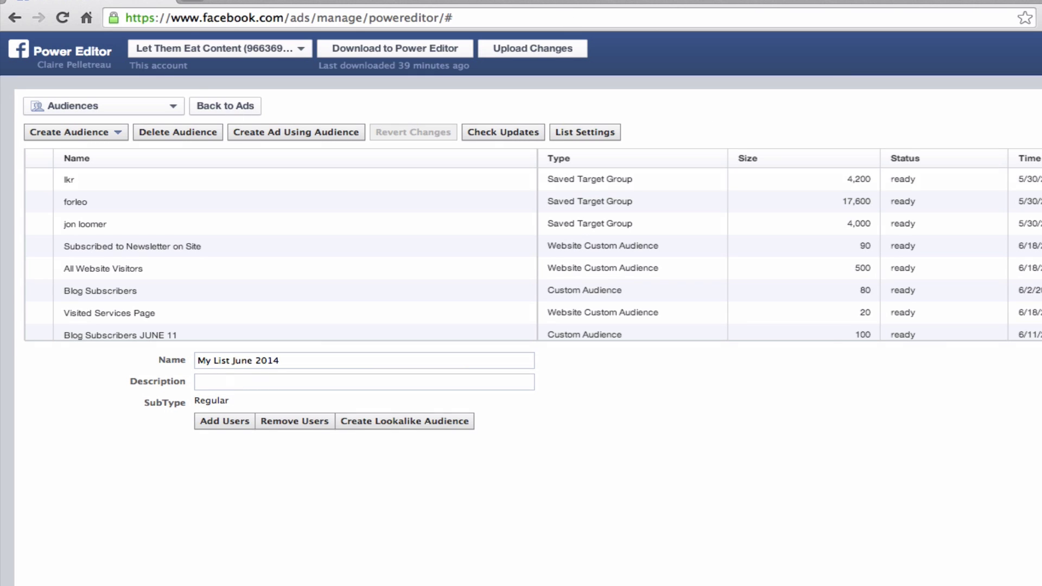
# Return to the ads and open the audience settings of the porterfield 1b ad in the completed Guide to List Building campaign
pyautogui.click(201, 106)
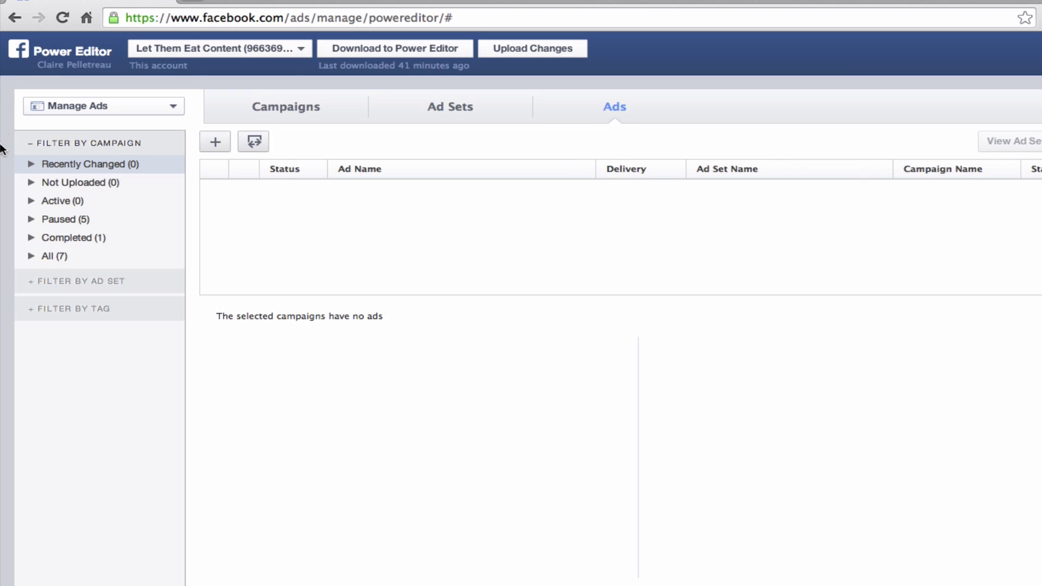
pyautogui.click(31, 240)
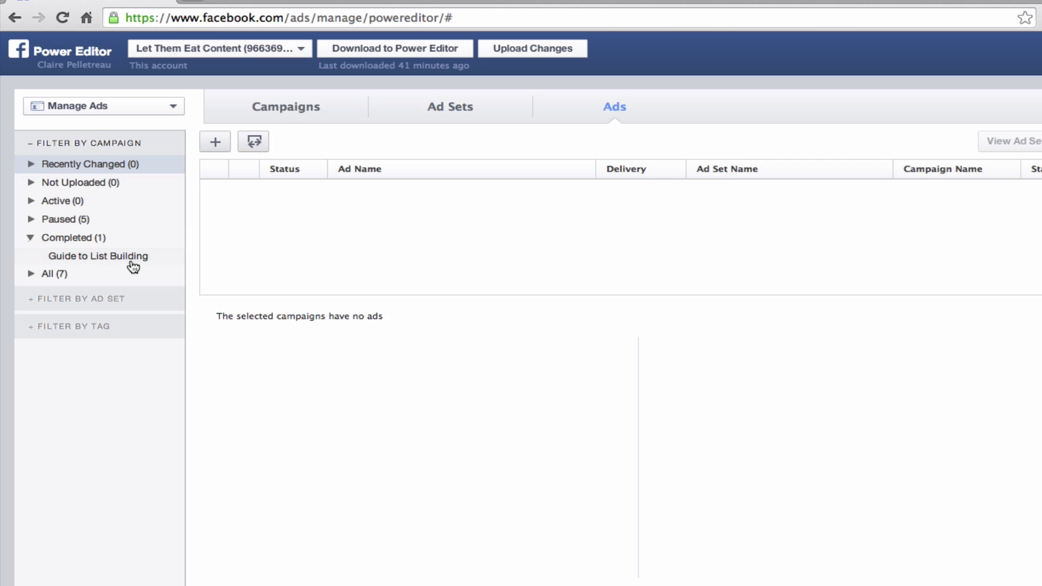
pyautogui.click(111, 255)
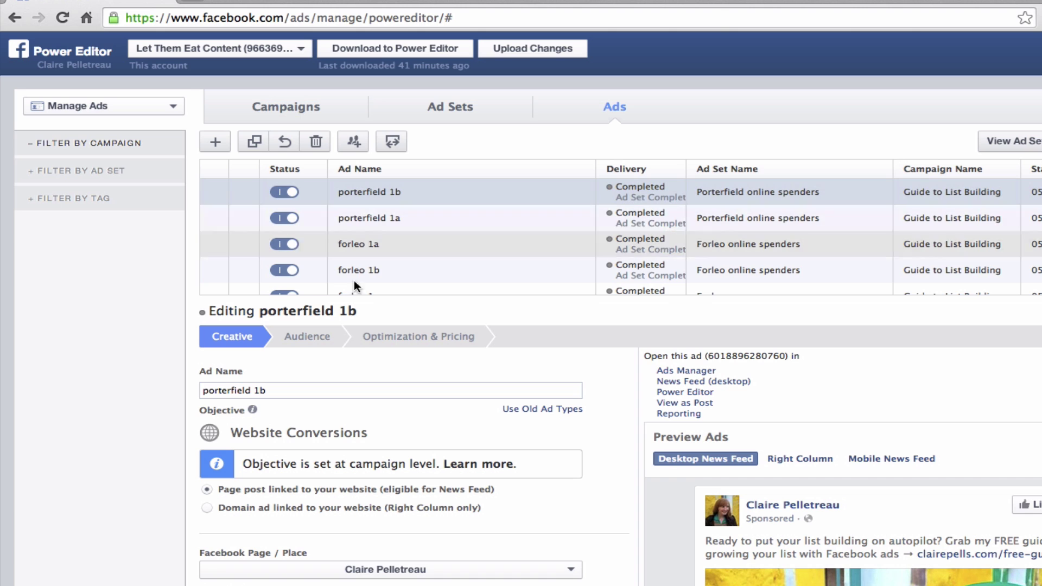
pyautogui.click(317, 343)
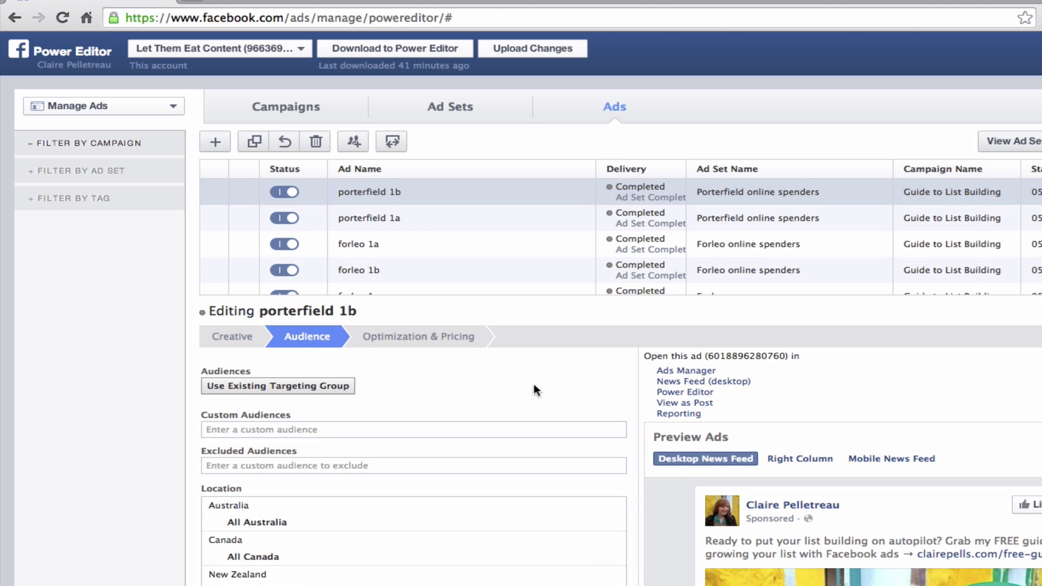
pyautogui.scroll(-1, 579, 383)
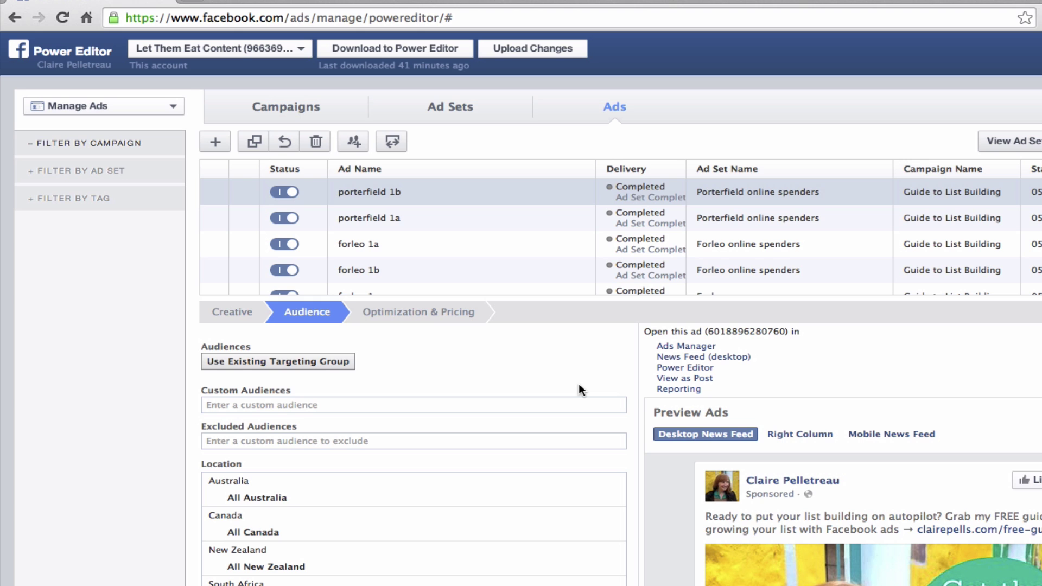
pyautogui.scroll(-1, 535, 570)
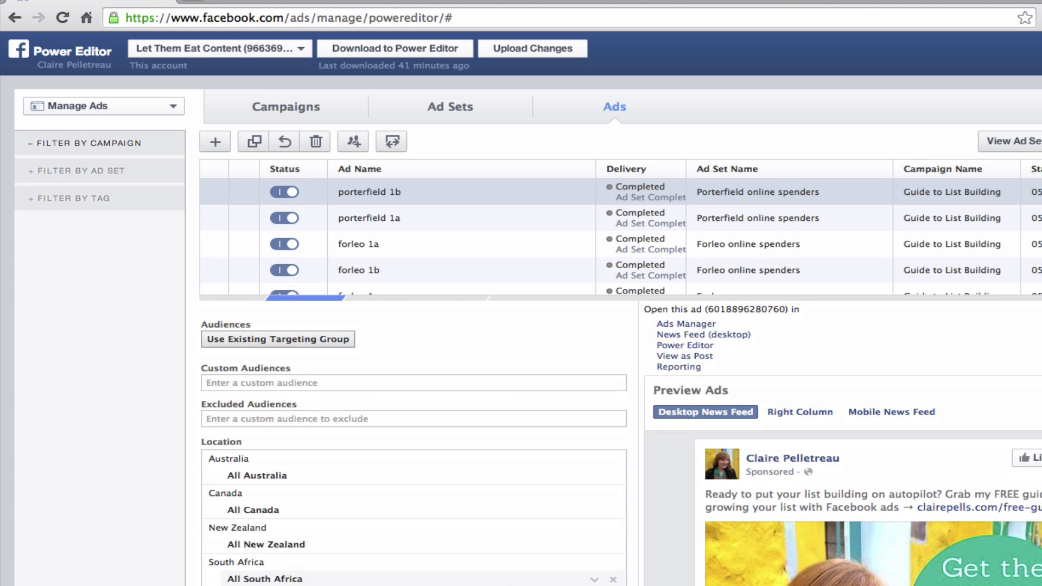
pyautogui.scroll(2, 412, 575)
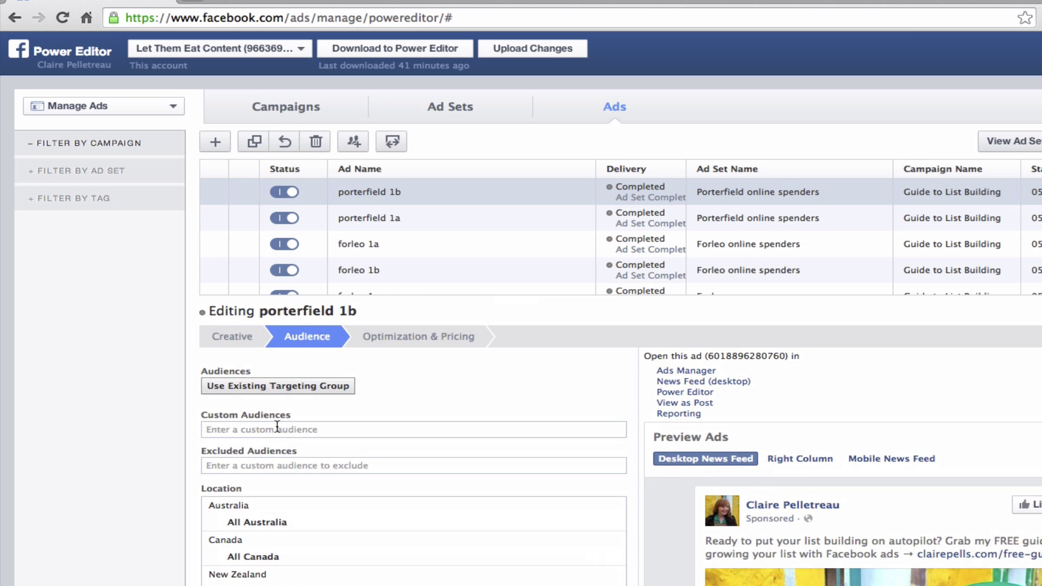
# Add the My List June 2014 custom audience to the ad's targeting and review its location and demographic settings
pyautogui.click(277, 427)
pyautogui.write('my')
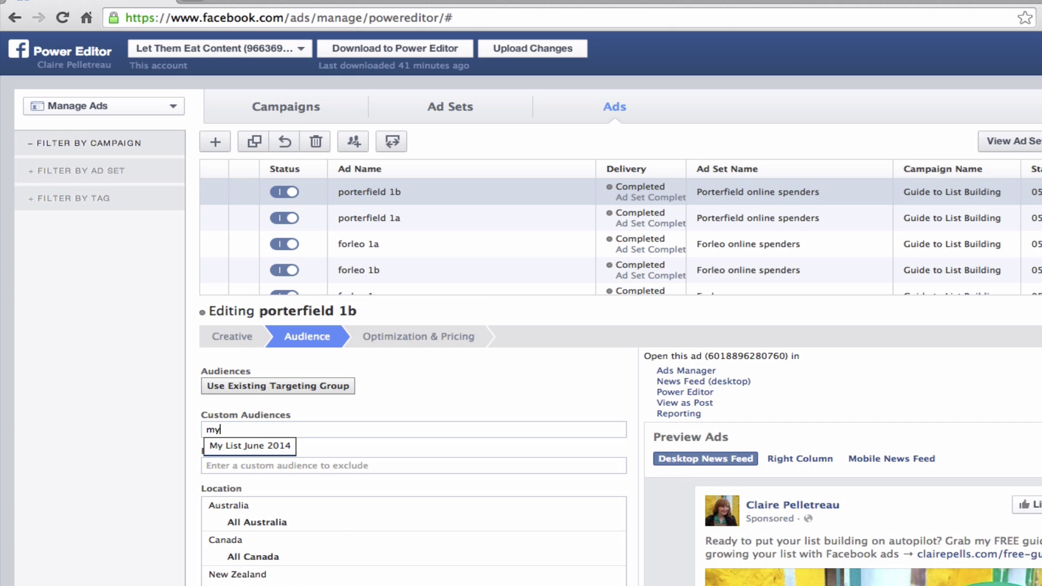
pyautogui.click(275, 448)
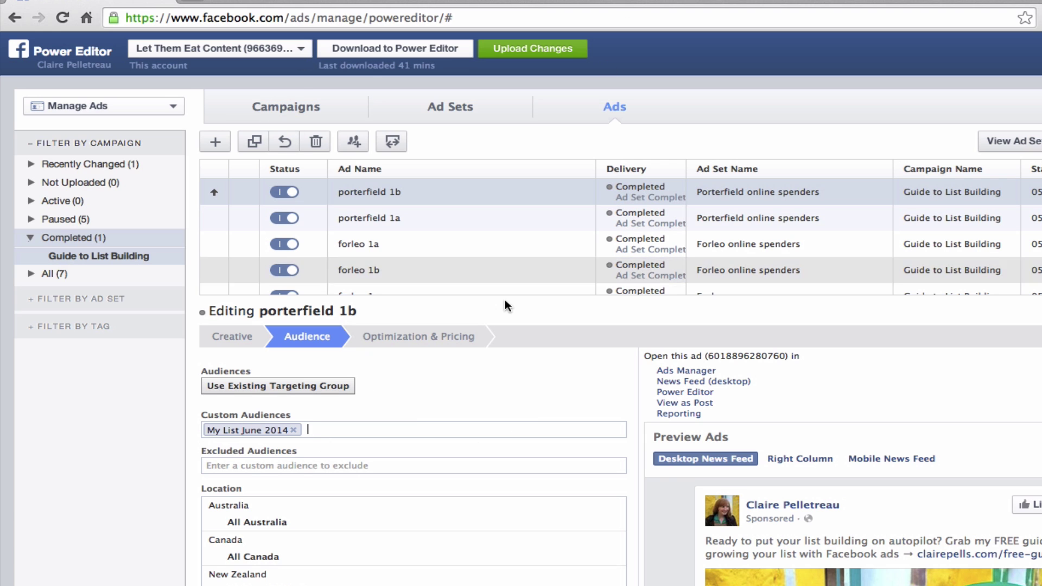
pyautogui.scroll(-2, 568, 461)
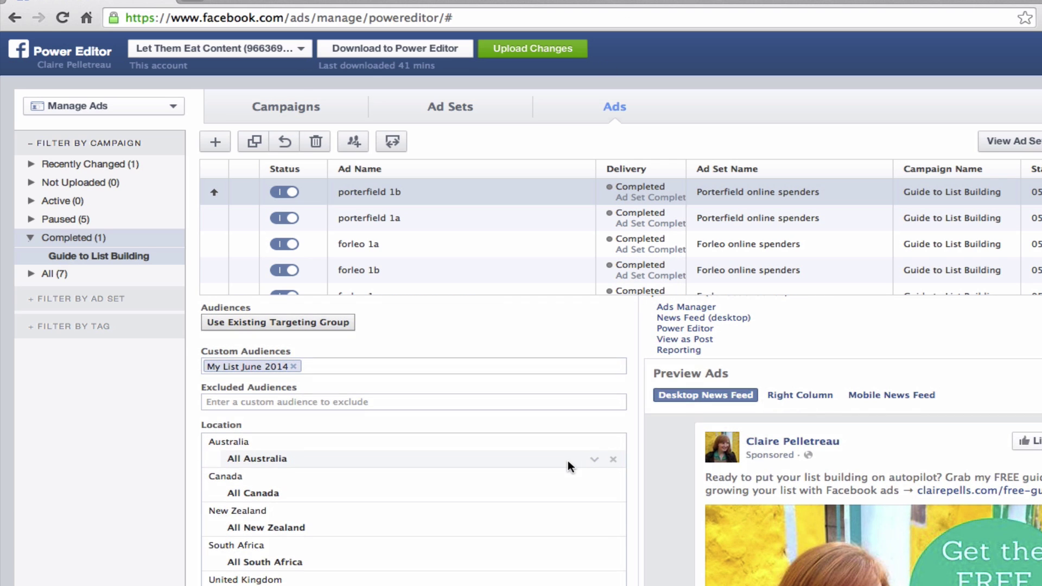
pyautogui.scroll(-6, 568, 460)
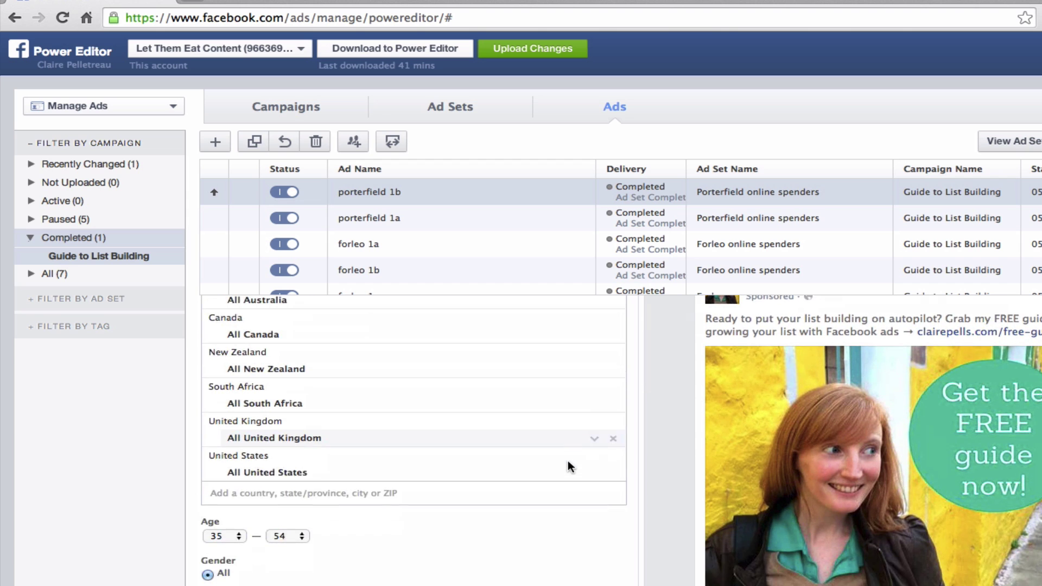
pyautogui.scroll(-3, 568, 461)
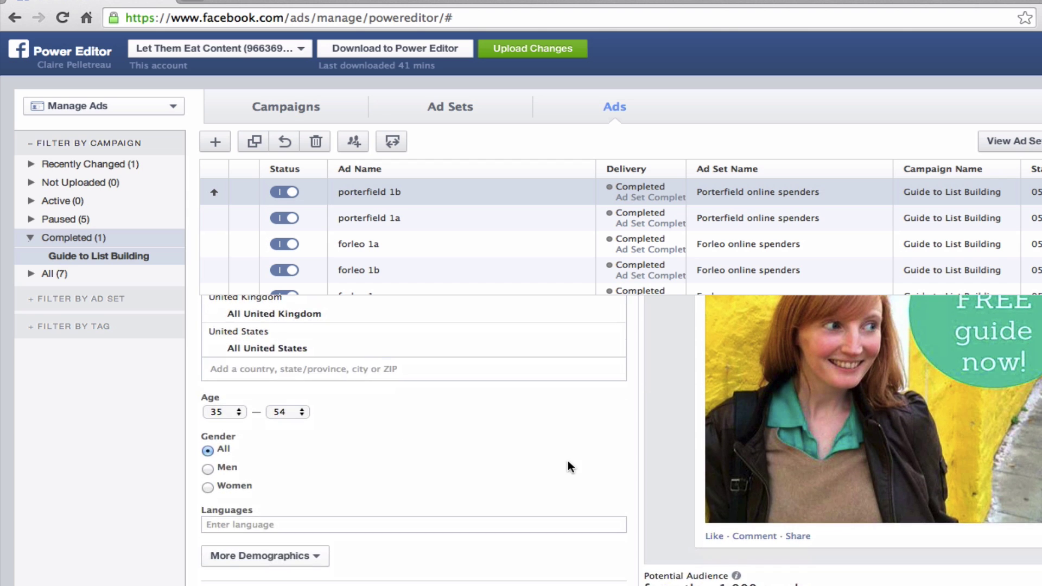
pyautogui.scroll(9, 567, 460)
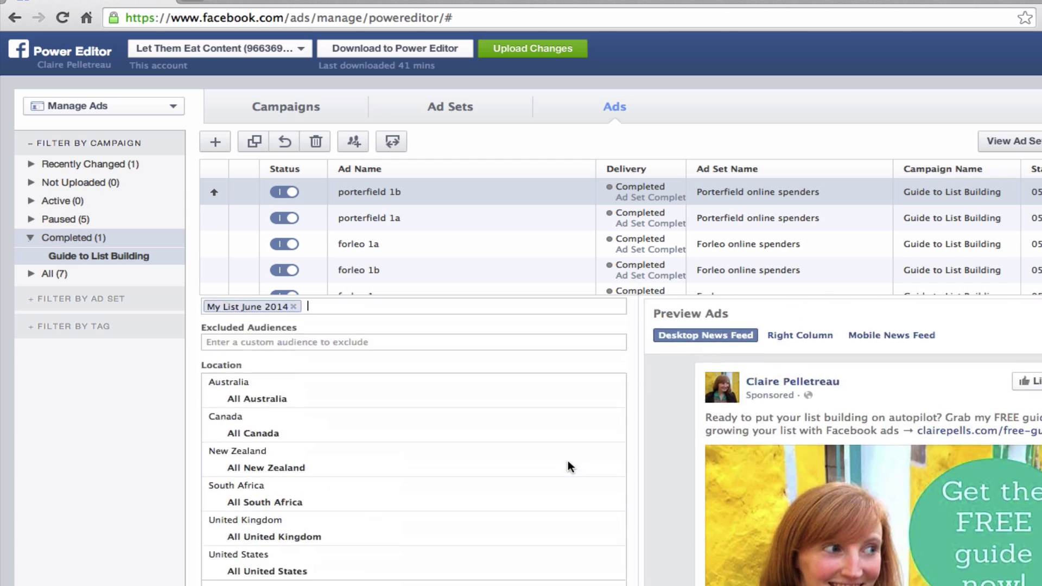
pyautogui.scroll(2, 568, 460)
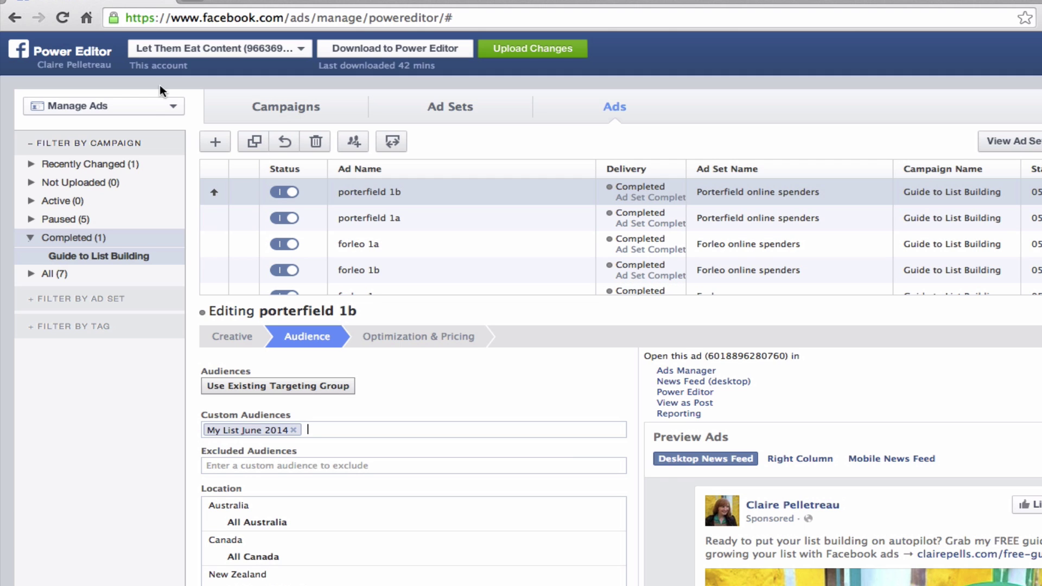
# Return to the Audiences section and start a new MailChimp Custom Audience
pyautogui.click(152, 105)
pyautogui.click(117, 156)
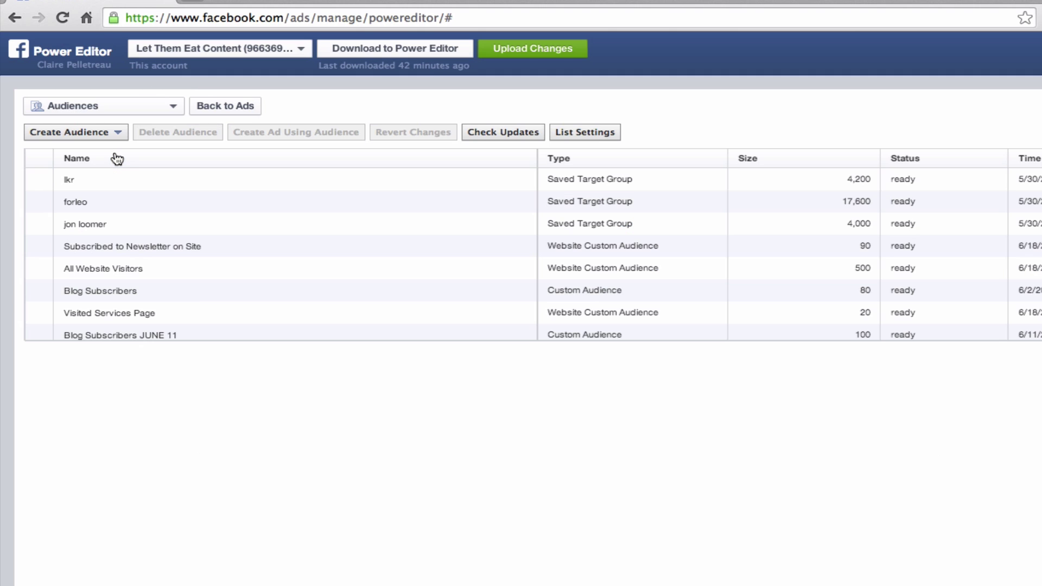
pyautogui.click(116, 132)
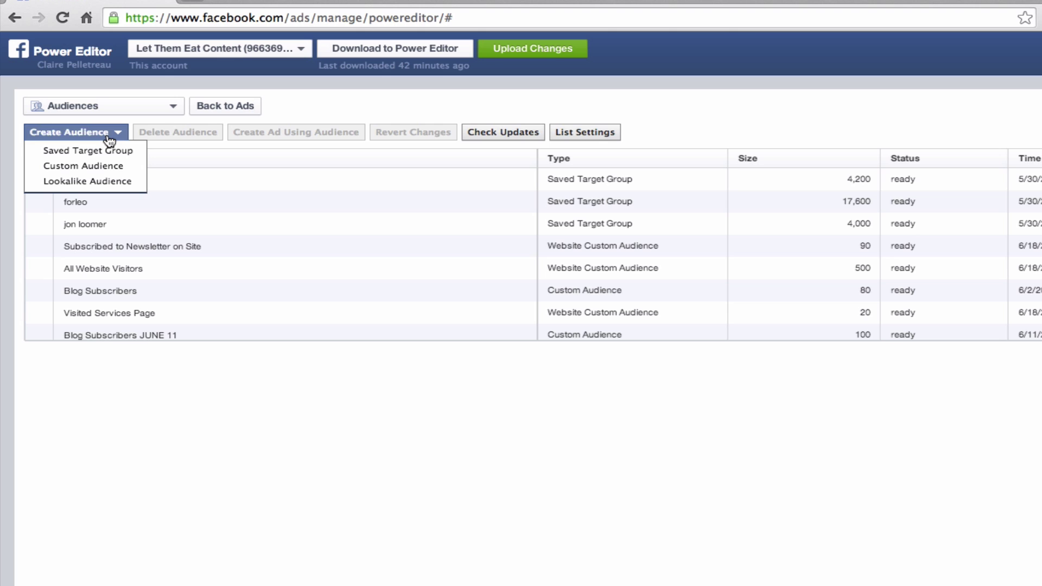
pyautogui.click(127, 166)
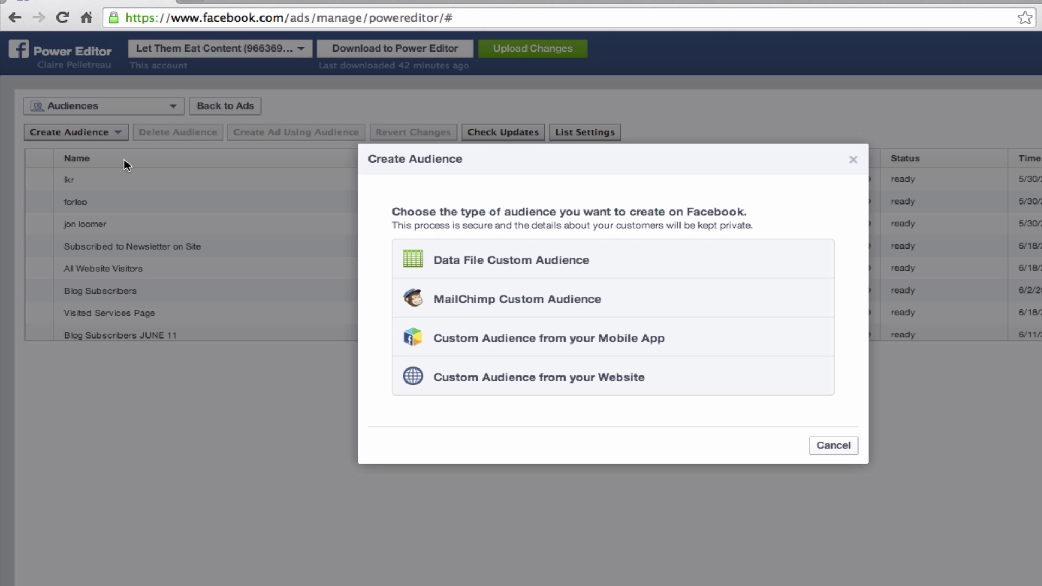
pyautogui.click(480, 306)
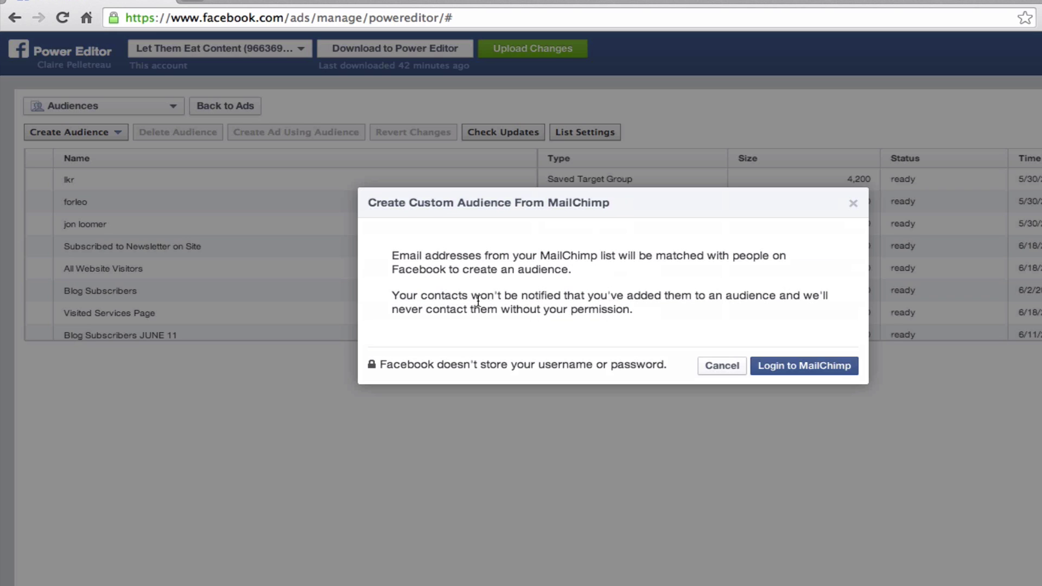
# Log in to MailChimp to connect the account and select the Wedding Guests list for the new audience
pyautogui.click(805, 369)
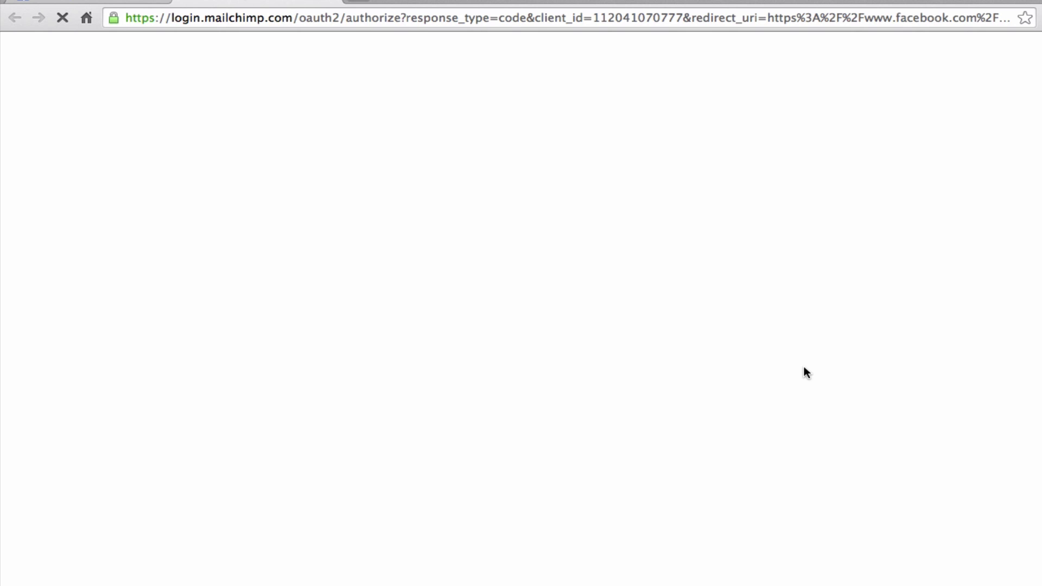
pyautogui.click(483, 384)
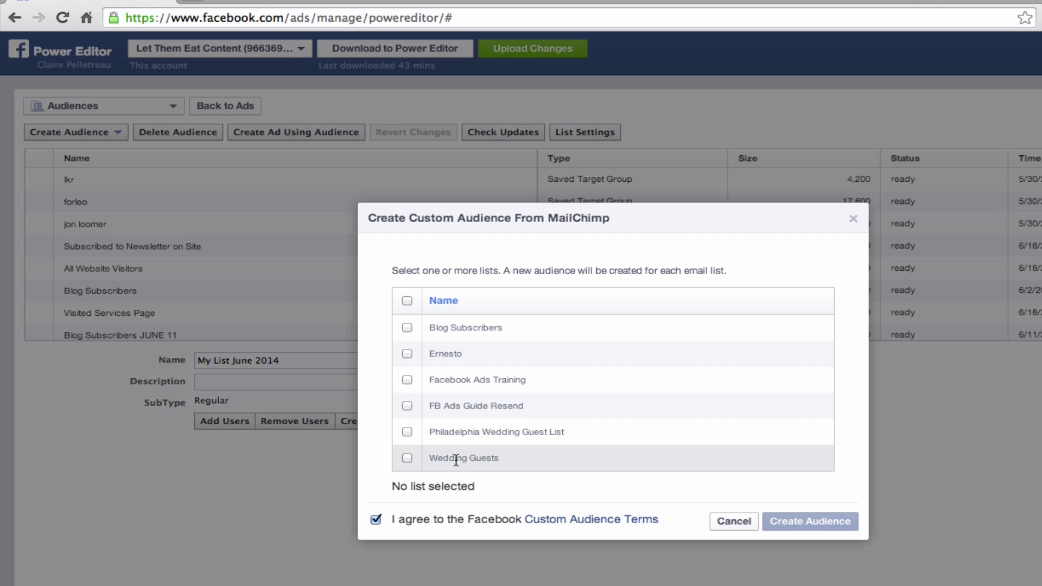
pyautogui.click(406, 459)
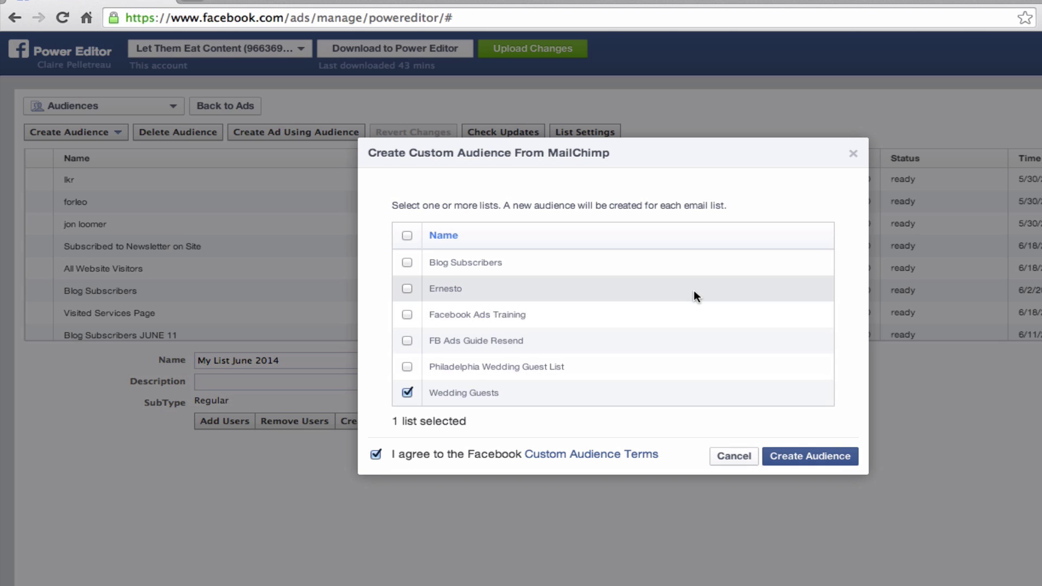
# Create the custom audience from the selected MailChimp list and rename it Wedding Guests June 2014
pyautogui.click(844, 457)
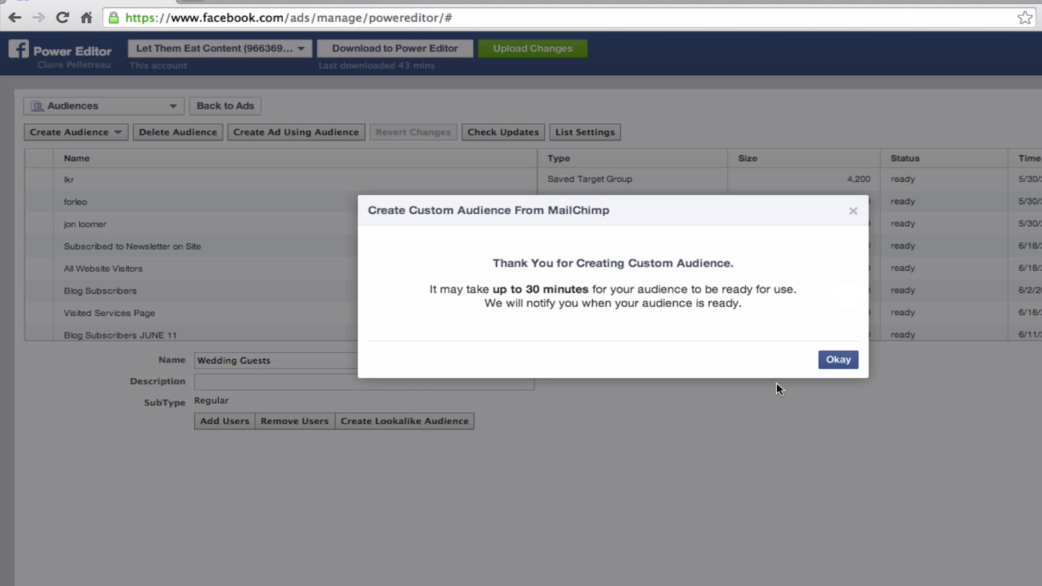
pyautogui.click(838, 360)
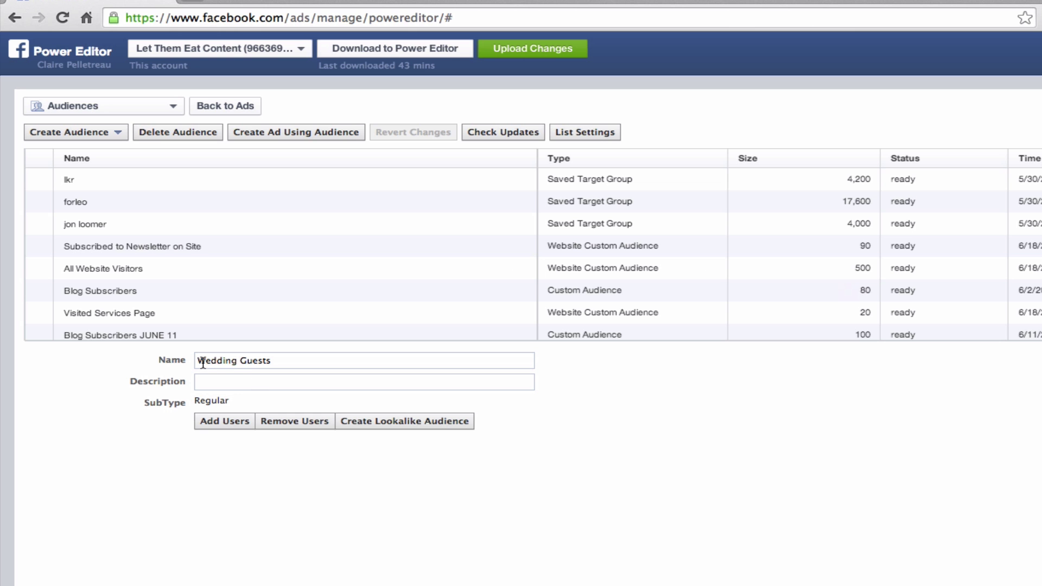
pyautogui.moveTo(197, 363); pyautogui.dragTo(292, 363)
pyautogui.click(321, 363)
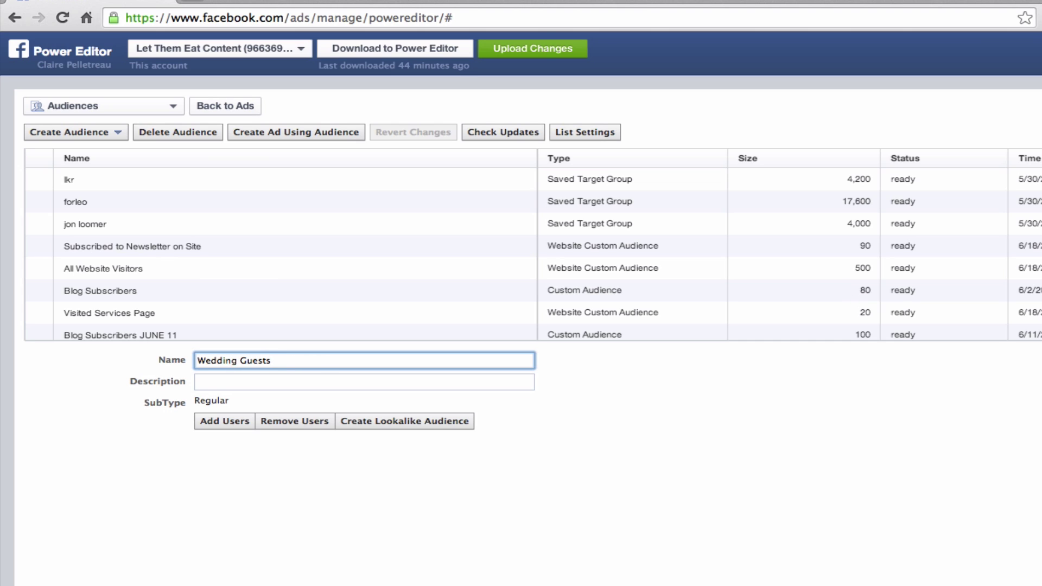
pyautogui.write('June 2014')
# Return to the ads and search for "wedding" in the porterfield 1b ad's custom audiences, then clear the search text
pyautogui.click(239, 106)
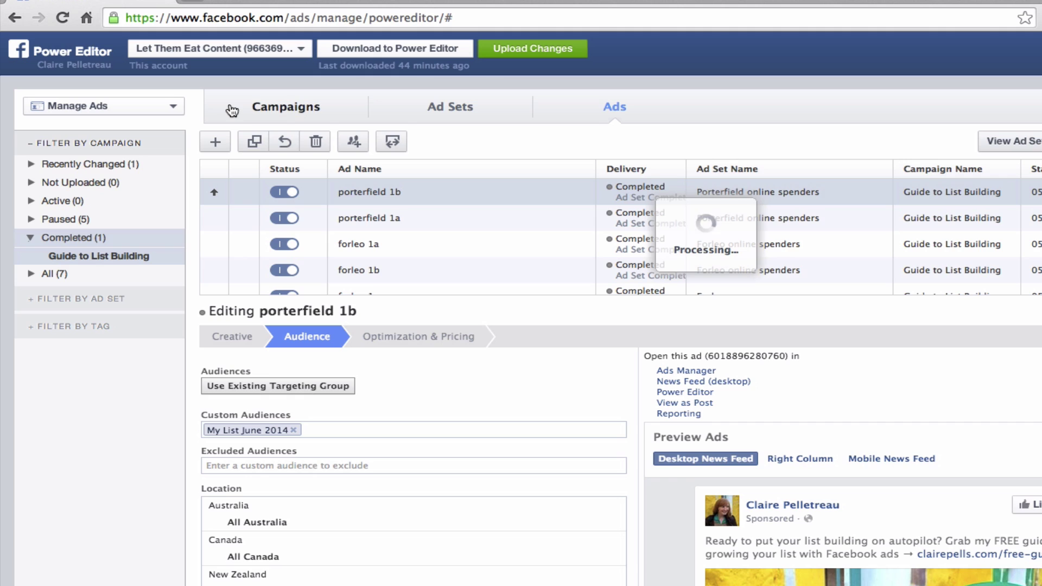
pyautogui.click(400, 425)
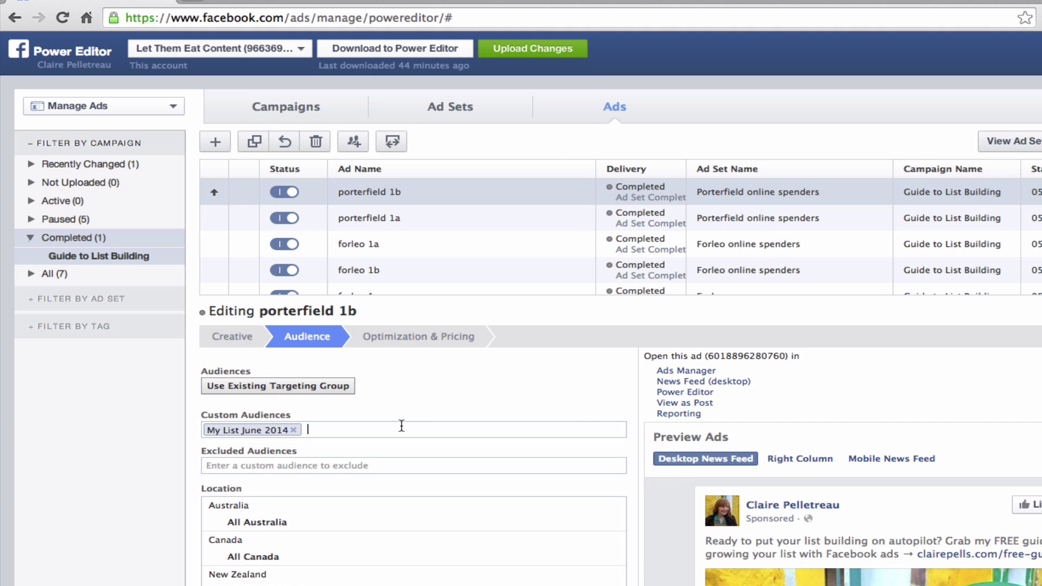
pyautogui.write('wedding')
pyautogui.press('BackSpace')
pyautogui.press('BackSpace')
pyautogui.press('BackSpace')
pyautogui.press('BackSpace')
pyautogui.press('BackSpace')
pyautogui.press('BackSpace')
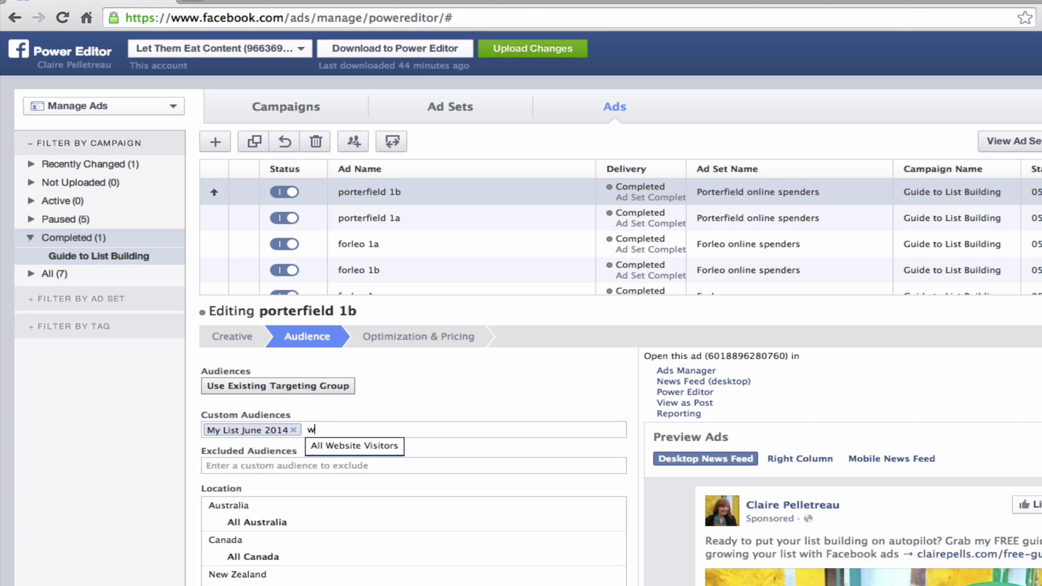
pyautogui.press('BackSpace')
# Search the ad's custom audiences again for "Wed" and clear My List June 2014 from its targeting
pyautogui.write('Wed')
pyautogui.press('BackSpace')
pyautogui.press('BackSpace')
pyautogui.press('BackSpace')
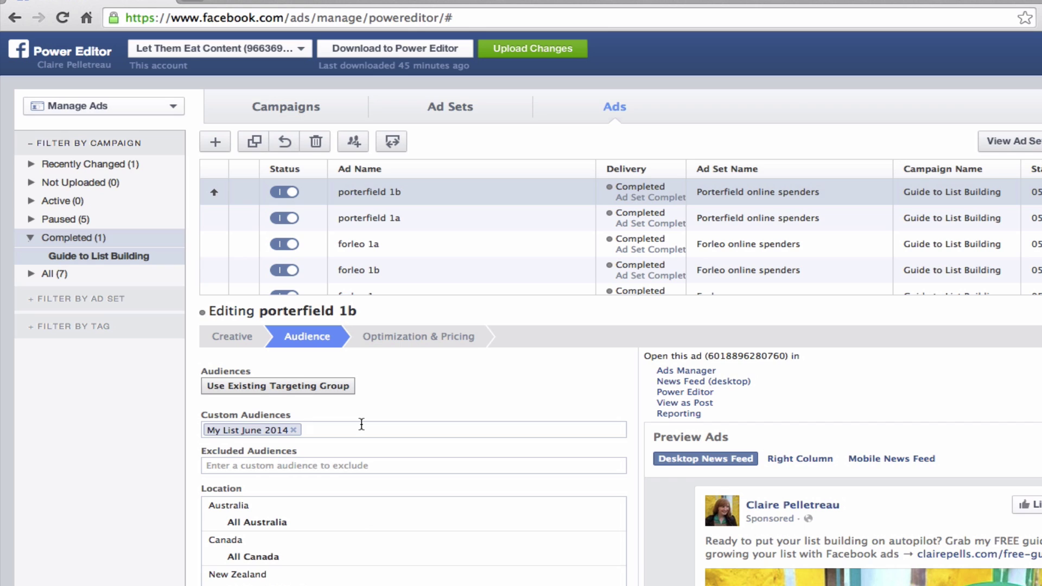
pyautogui.write('Wed')
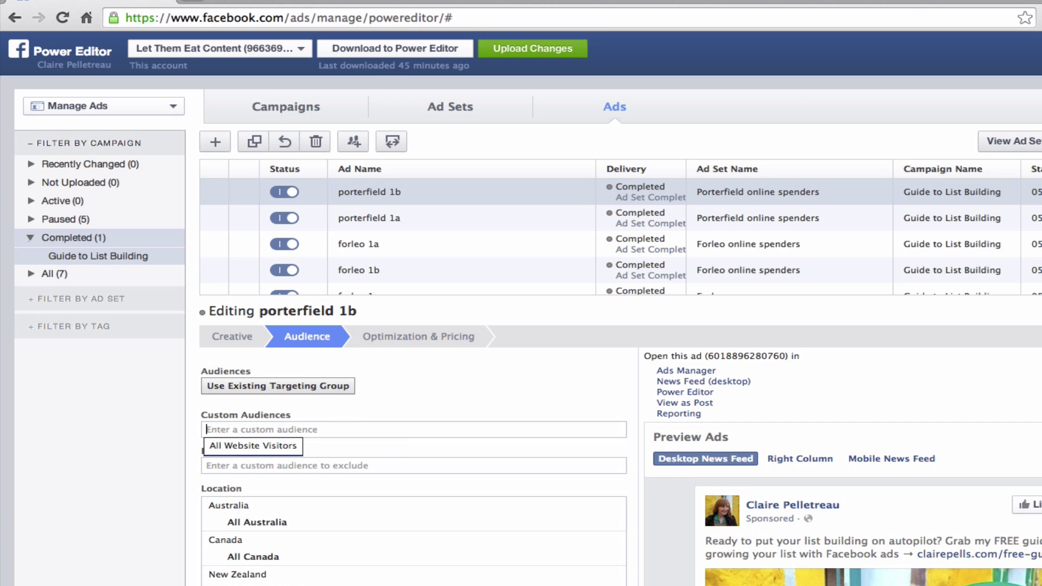